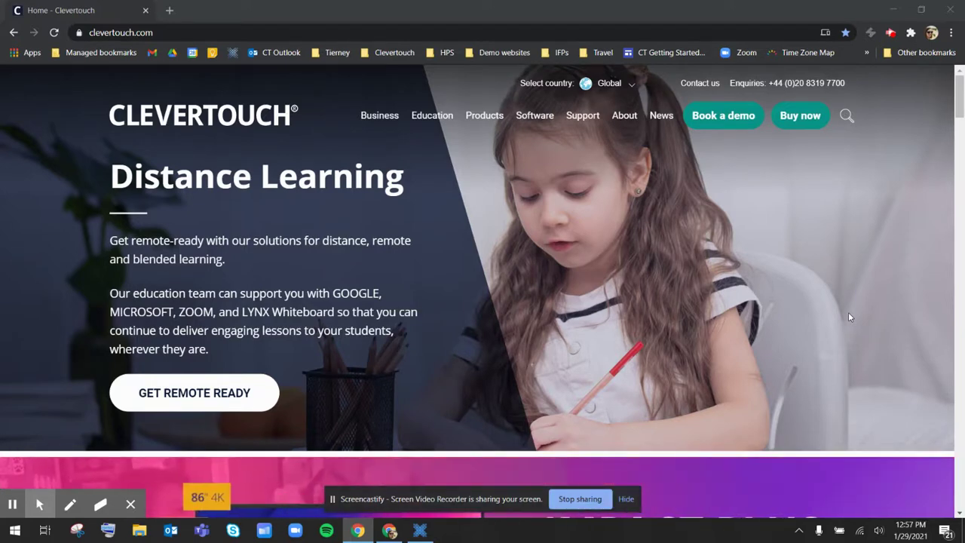
# Step: Go to the Lynx Whiteboard product page from the Software menu on the Clevertouch site
pyautogui.click(117, 34)
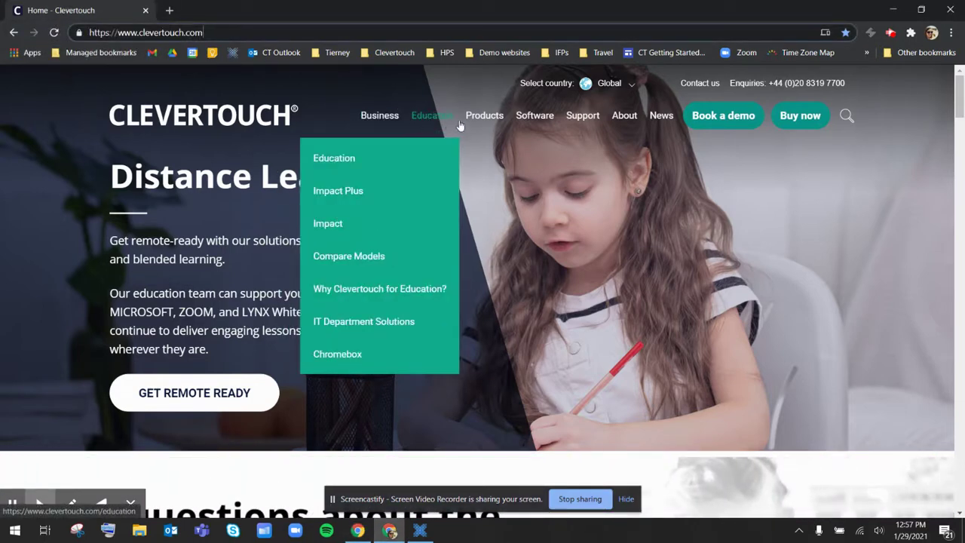
pyautogui.moveTo(540, 121)
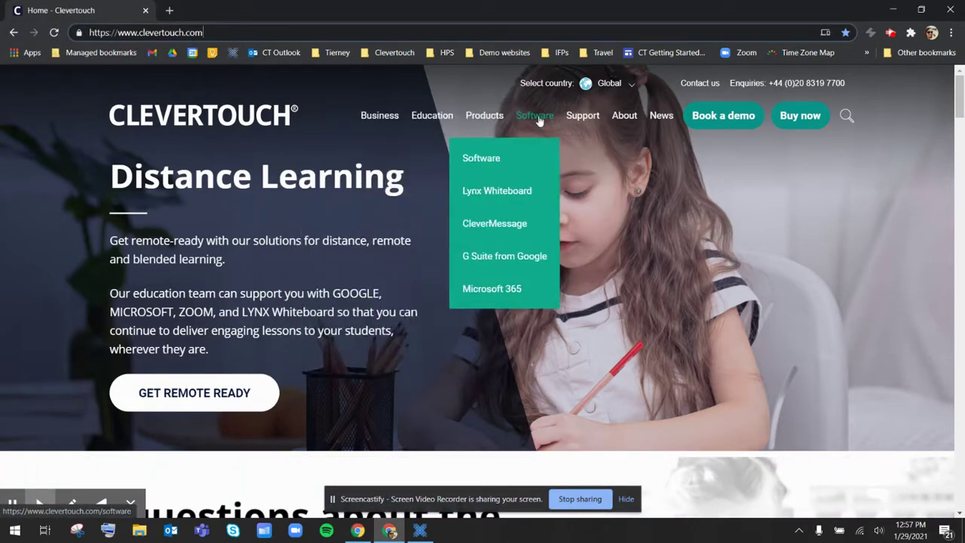
pyautogui.click(525, 191)
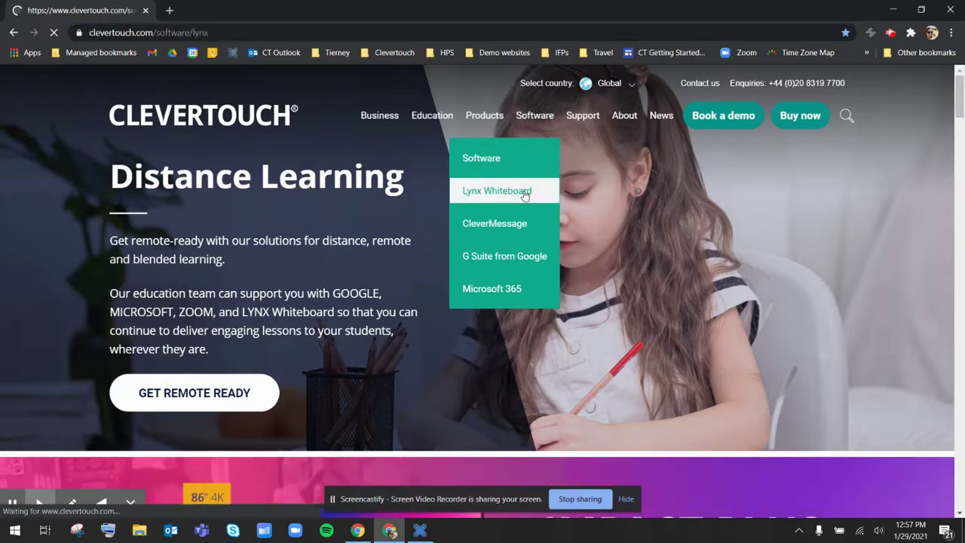
# Step: Follow 'Get a Lynx Whiteboard Account' to open LynxCloud's downloads page in a new tab
pyautogui.scroll(-3, 371, 223)
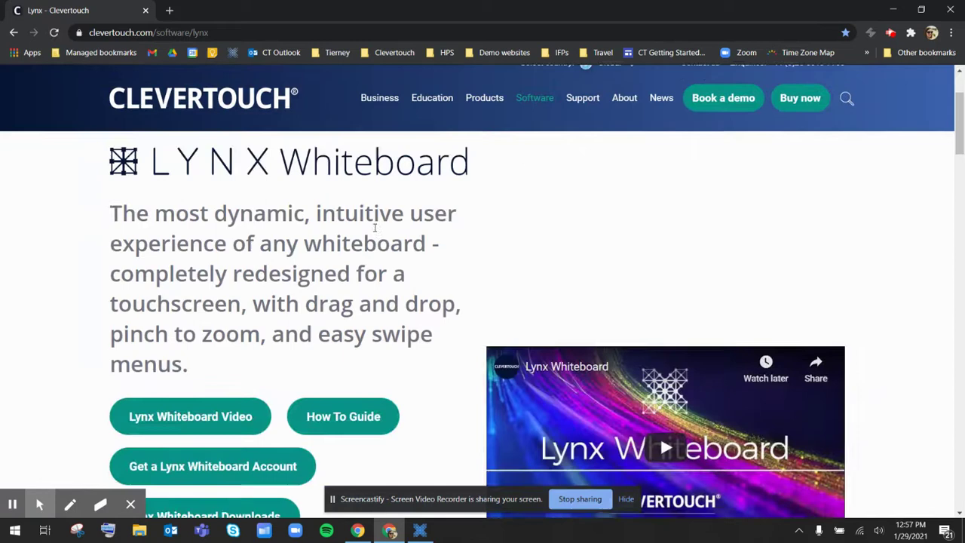
pyautogui.scroll(-1, 372, 223)
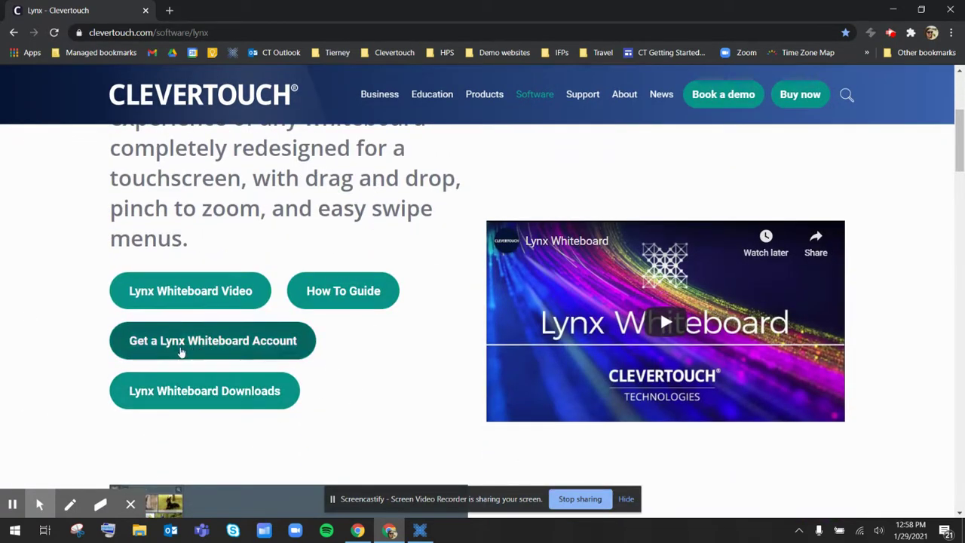
pyautogui.click(220, 343)
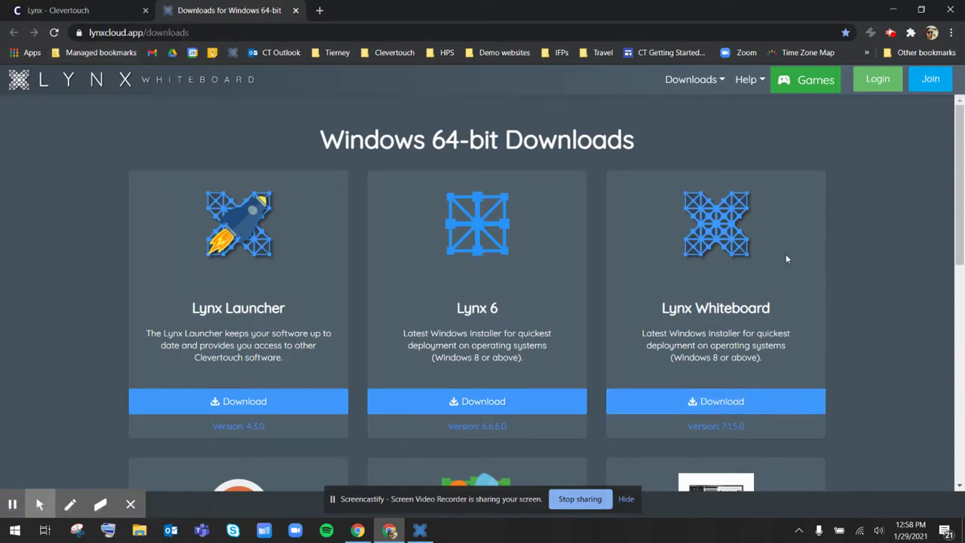
# Step: Check the Downloads platform list, dismiss it, and go to the LynxCloud Login page
pyautogui.click(693, 82)
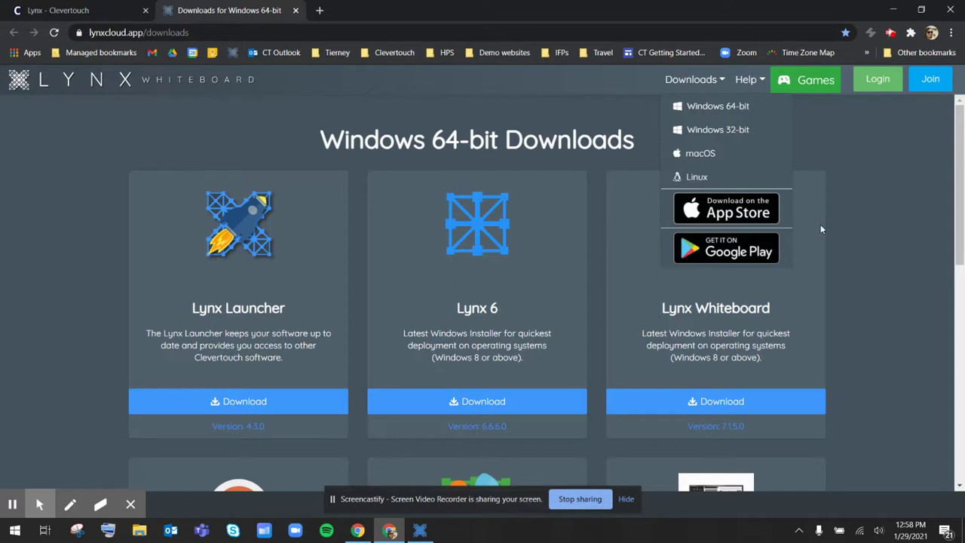
pyautogui.click(875, 190)
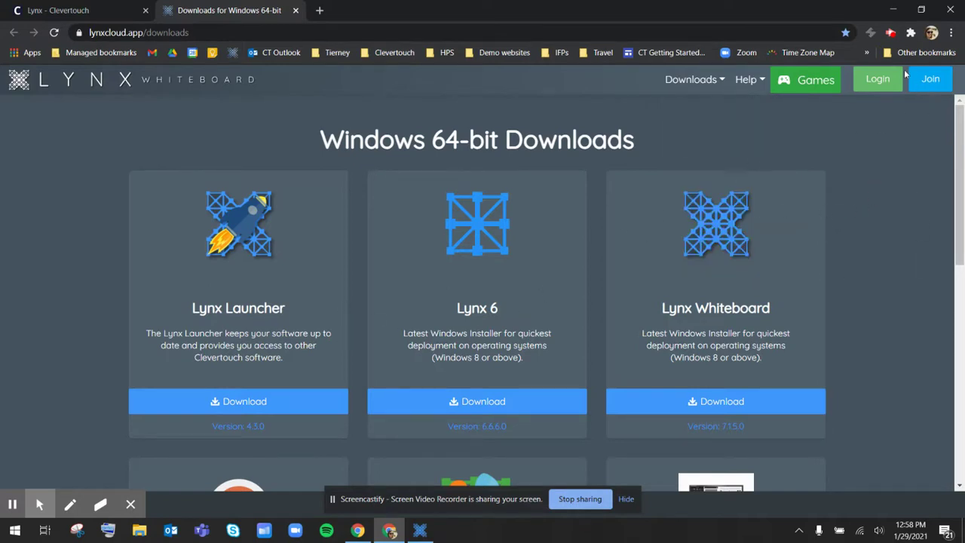
pyautogui.click(879, 79)
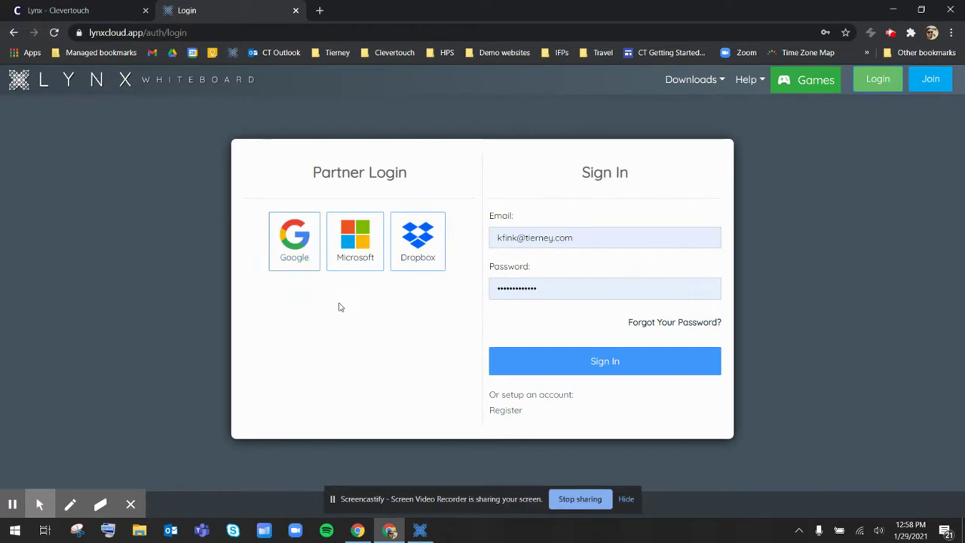
# Step: Look at the Register form, return to Login, and sign in with the autofilled email and password
pyautogui.click(501, 411)
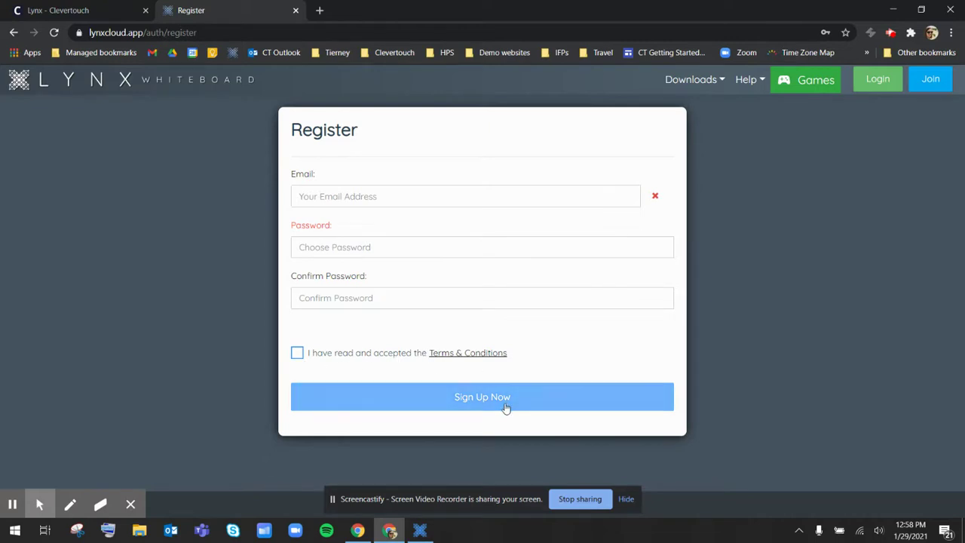
pyautogui.click(876, 80)
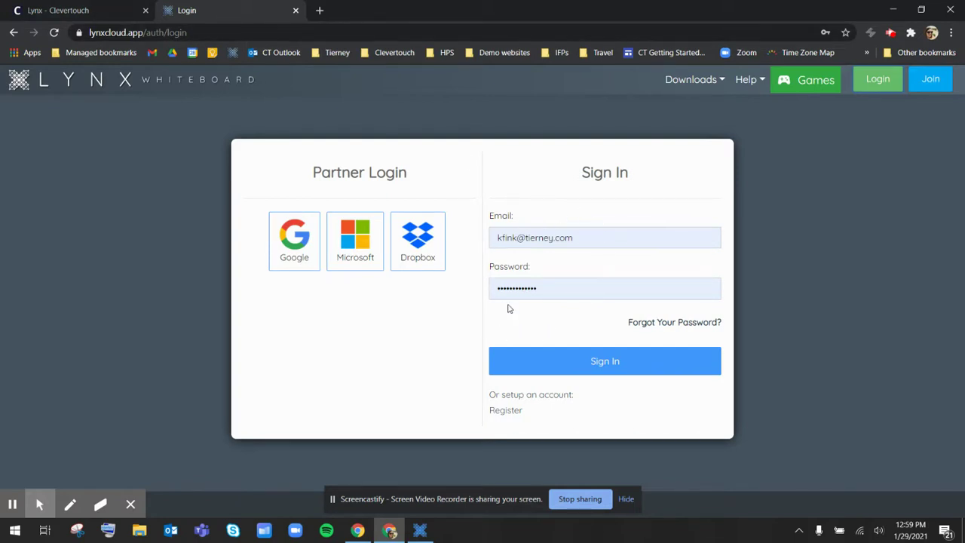
pyautogui.click(605, 361)
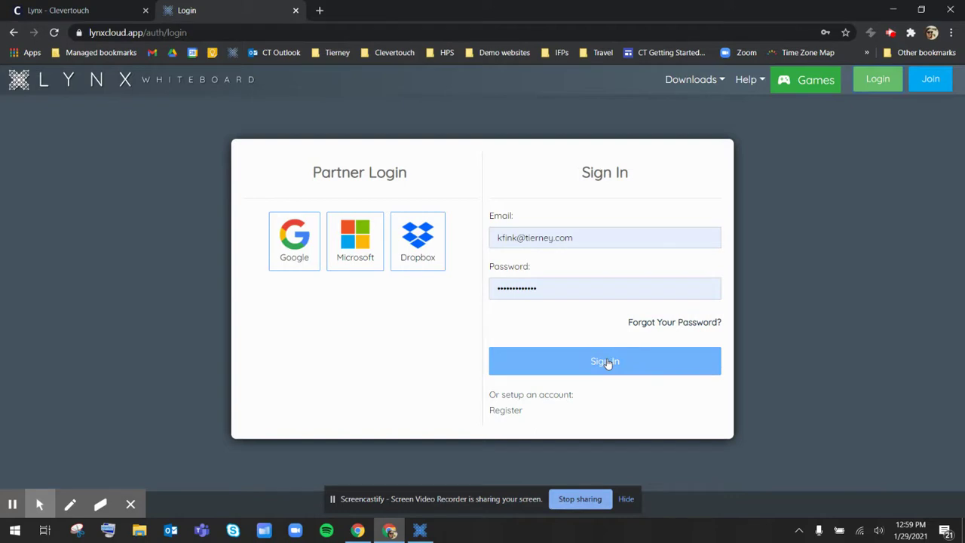
pyautogui.click(606, 363)
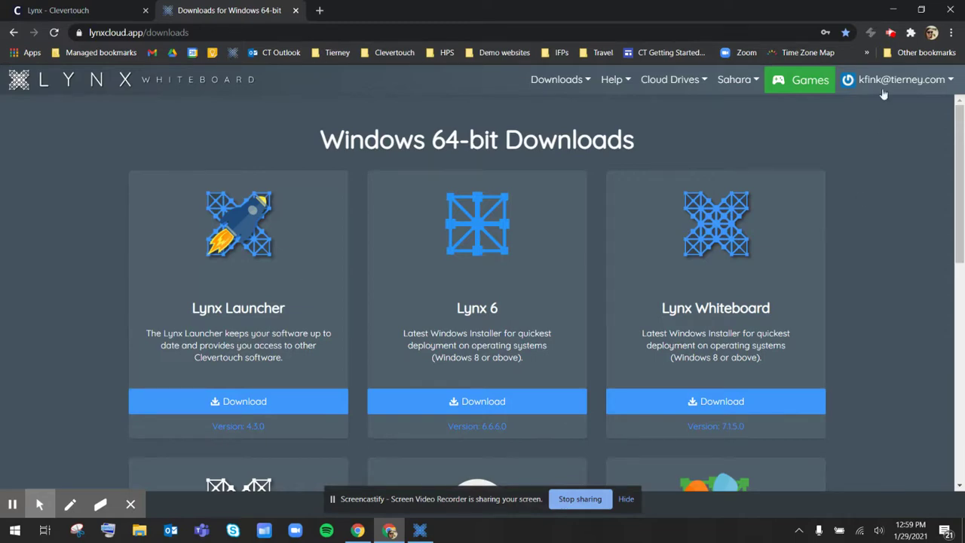
# Step: From the desktop, bring the Lynx 7 window forward and start its LynxCloud sign-in
pyautogui.click(894, 10)
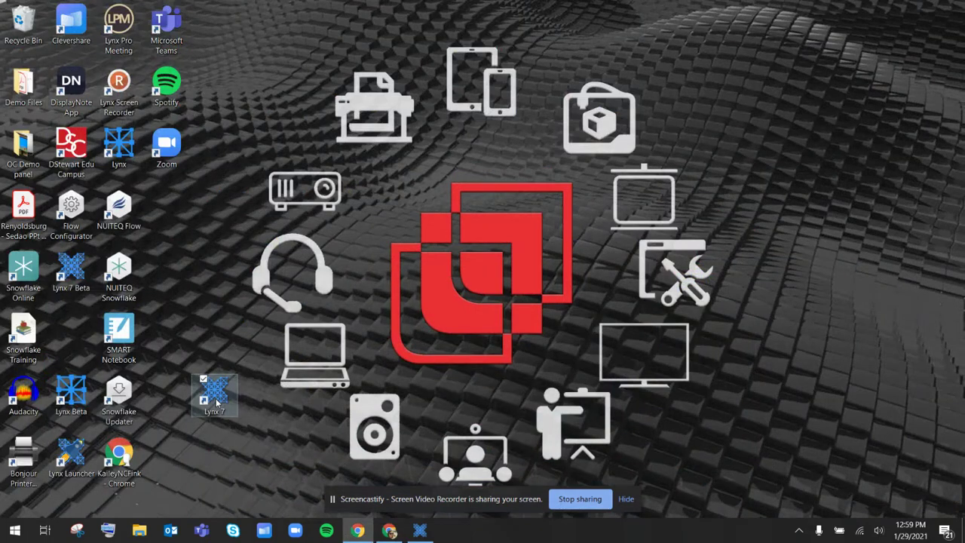
pyautogui.click(216, 403)
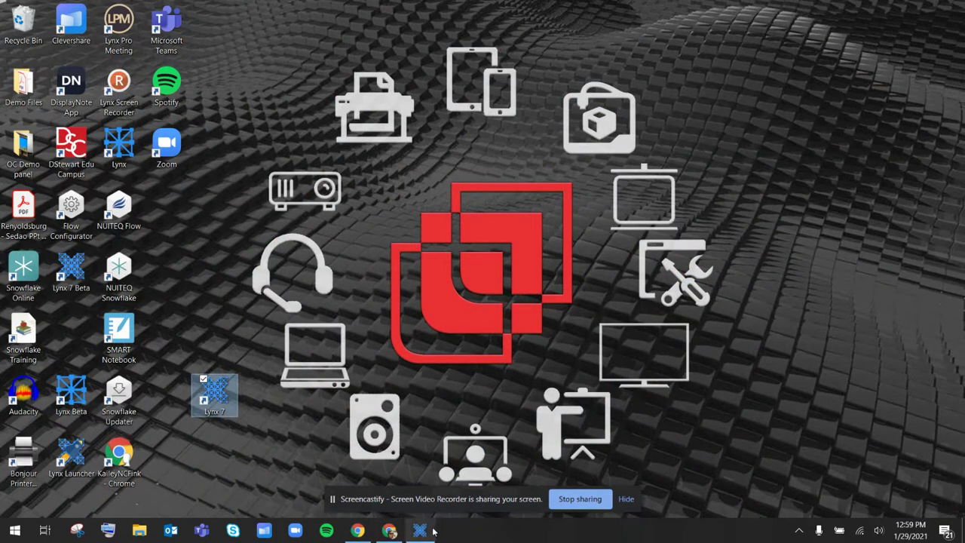
pyautogui.moveTo(433, 531)
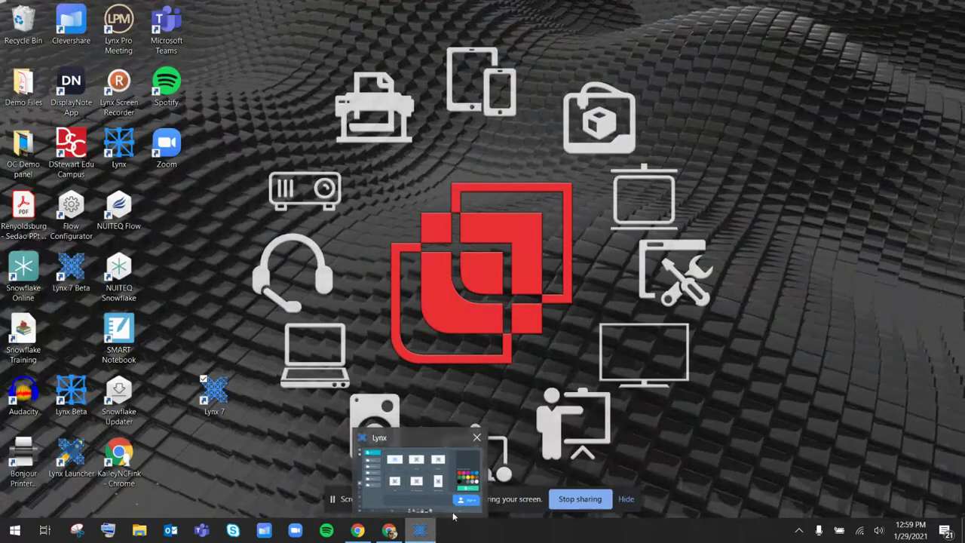
pyautogui.click(436, 481)
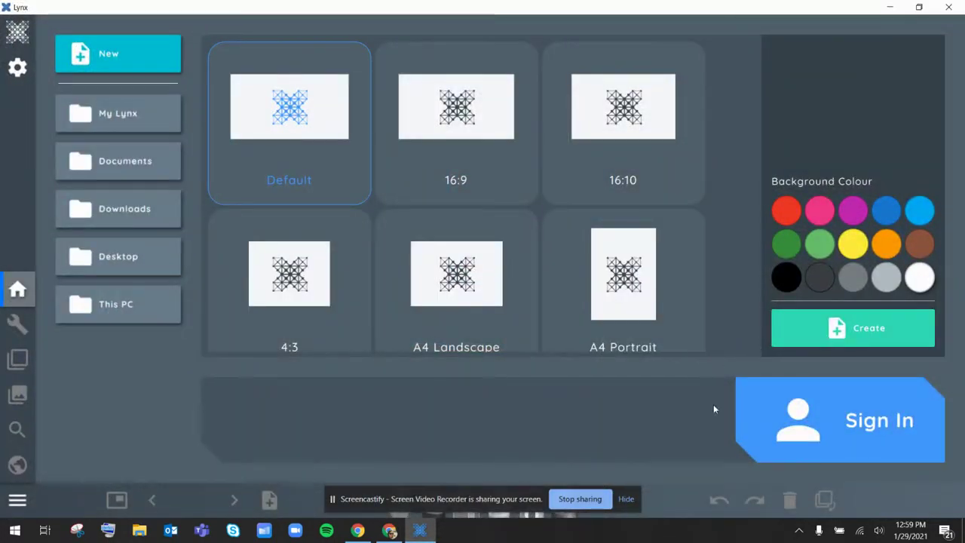
pyautogui.click(866, 417)
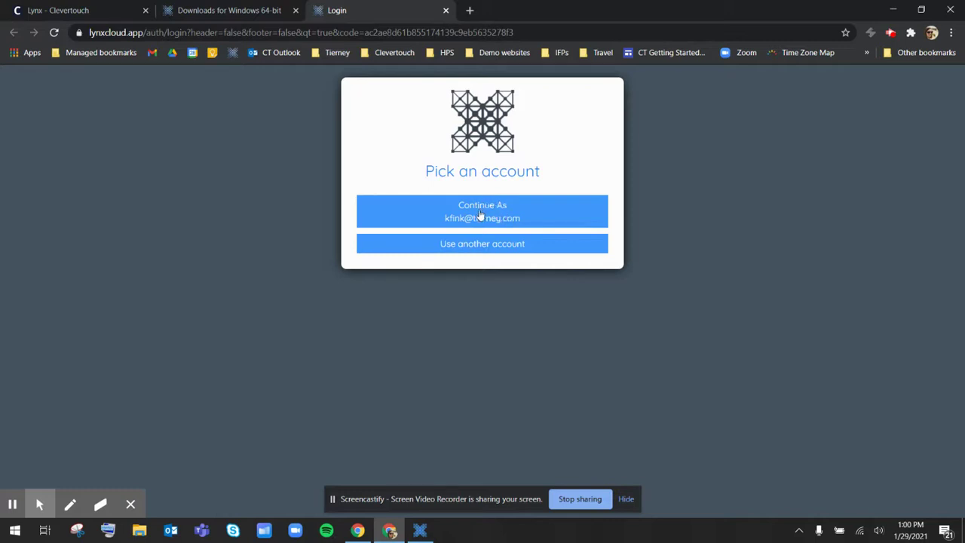
# Step: Continue as the signed-in LynxCloud account, close the Login Successful tab, and return to Lynx
pyautogui.click(480, 214)
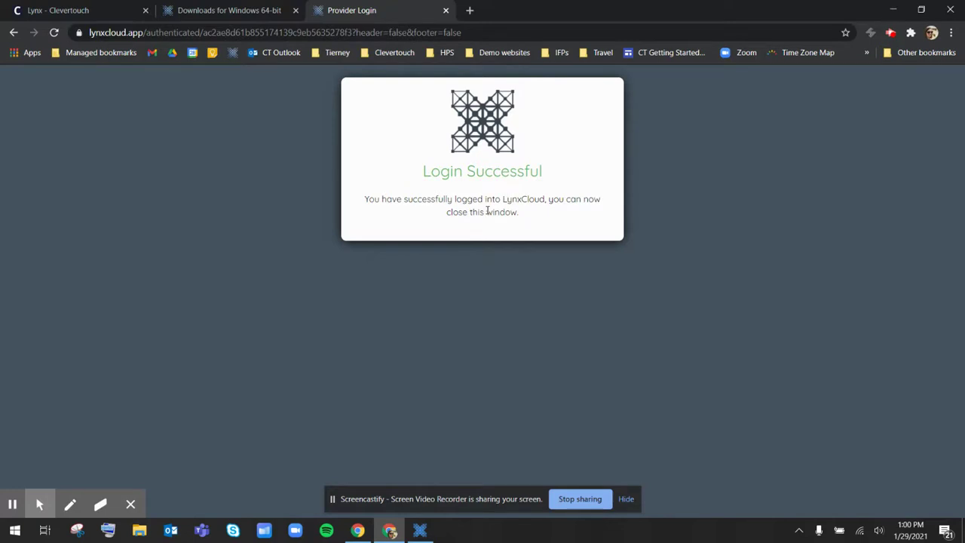
pyautogui.click(445, 13)
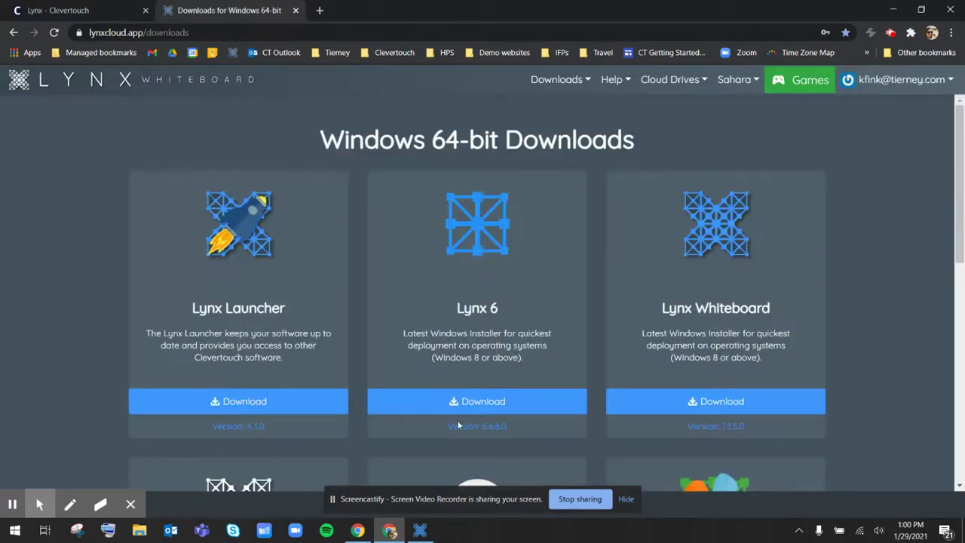
pyautogui.click(419, 530)
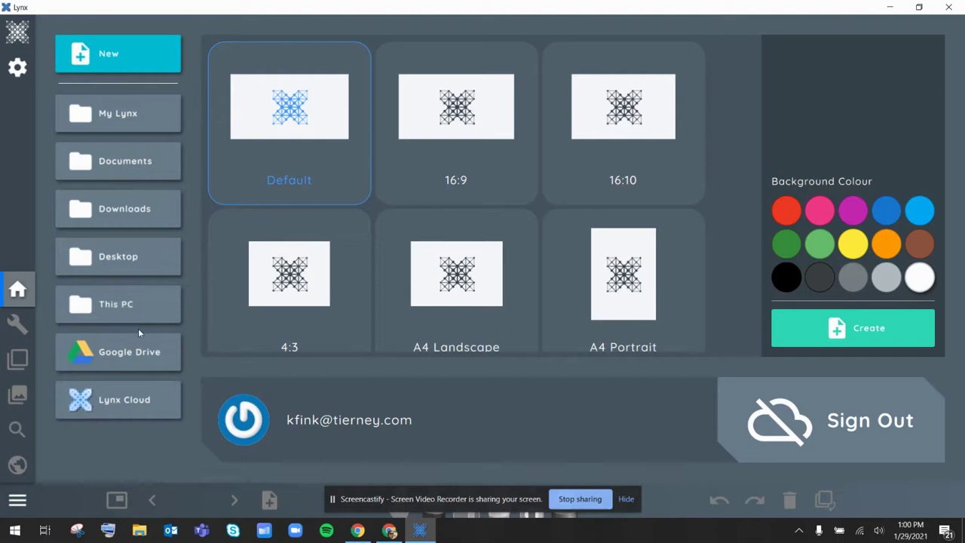
# Step: Browse the Google Drive files, then list the Lynx Cloud files like London Lesson.lynx
pyautogui.click(140, 361)
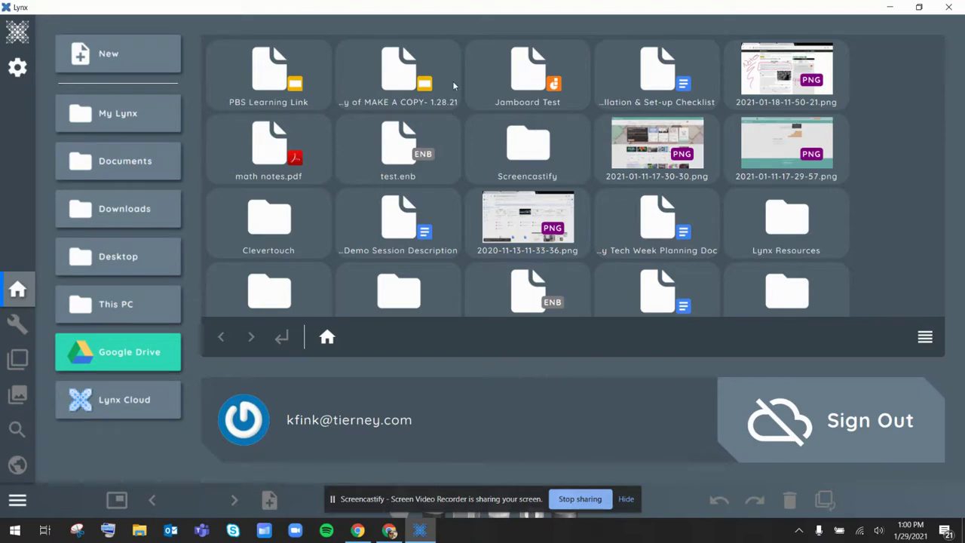
pyautogui.scroll(-3, 589, 143)
pyautogui.scroll(-2, 589, 168)
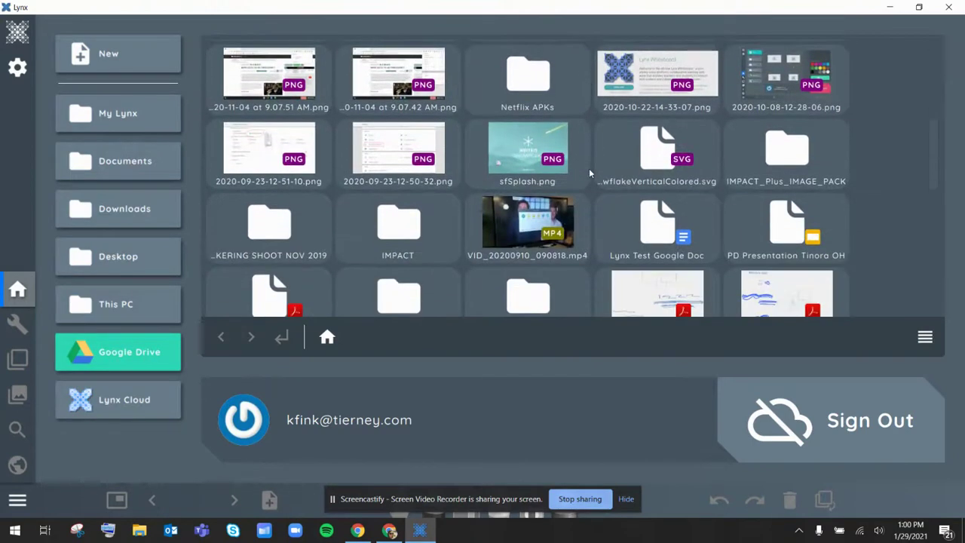
pyautogui.click(132, 400)
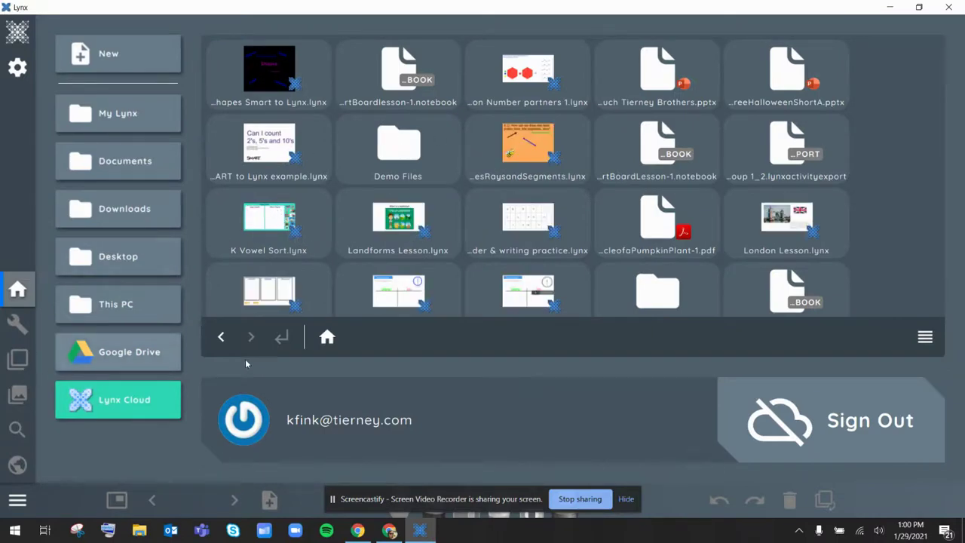
# Step: Create a new lesson from the Default template
pyautogui.click(113, 54)
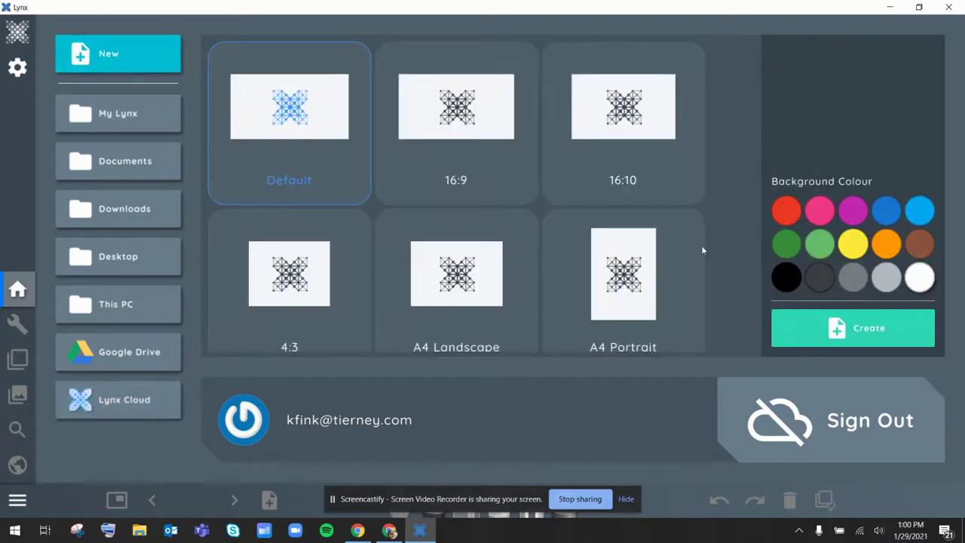
pyautogui.click(792, 334)
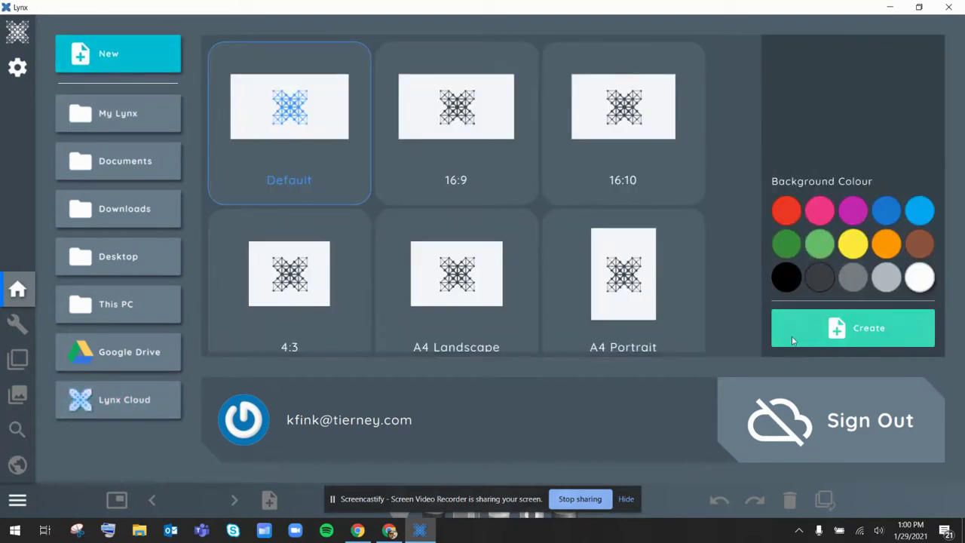
pyautogui.click(878, 331)
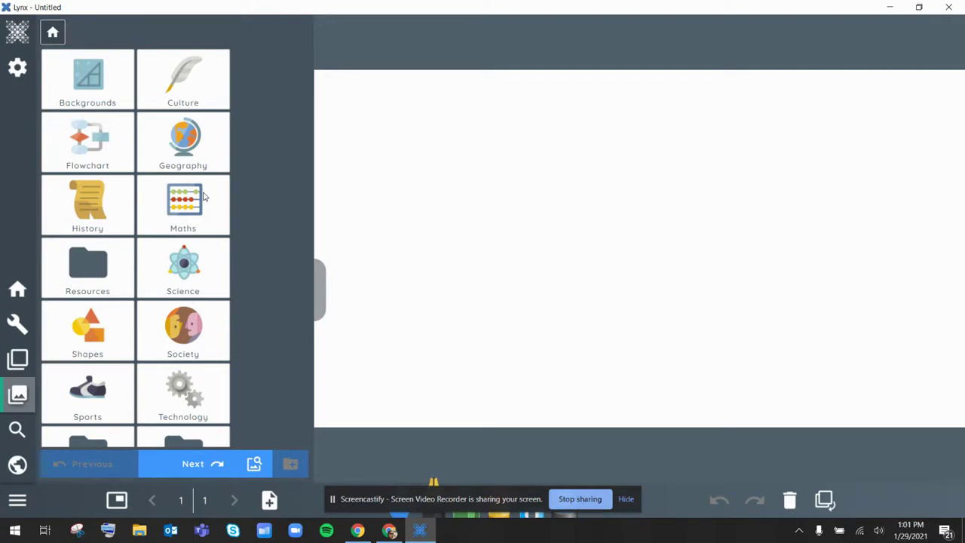
# Step: Drag a centimetre ruler from Maths resources across page 1
pyautogui.click(186, 213)
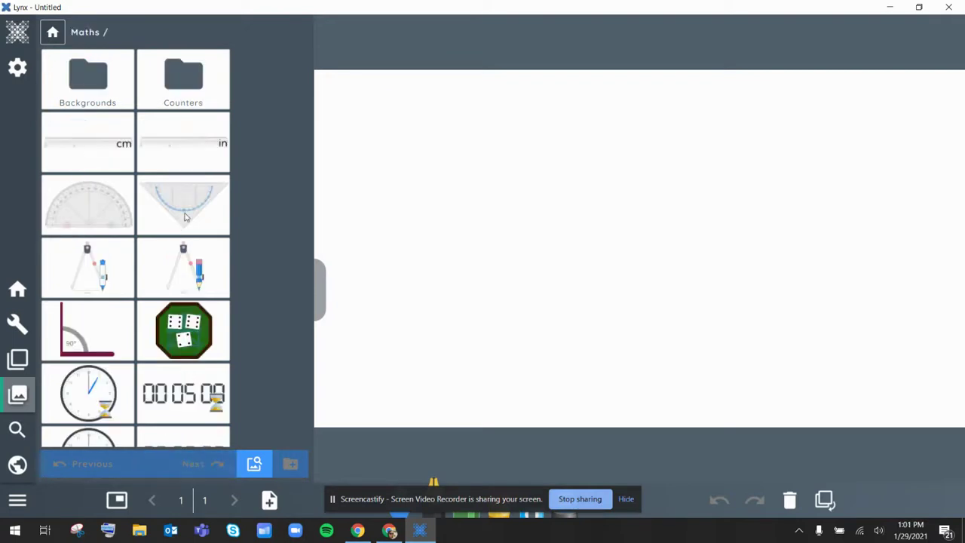
pyautogui.moveTo(83, 152); pyautogui.dragTo(550, 179)
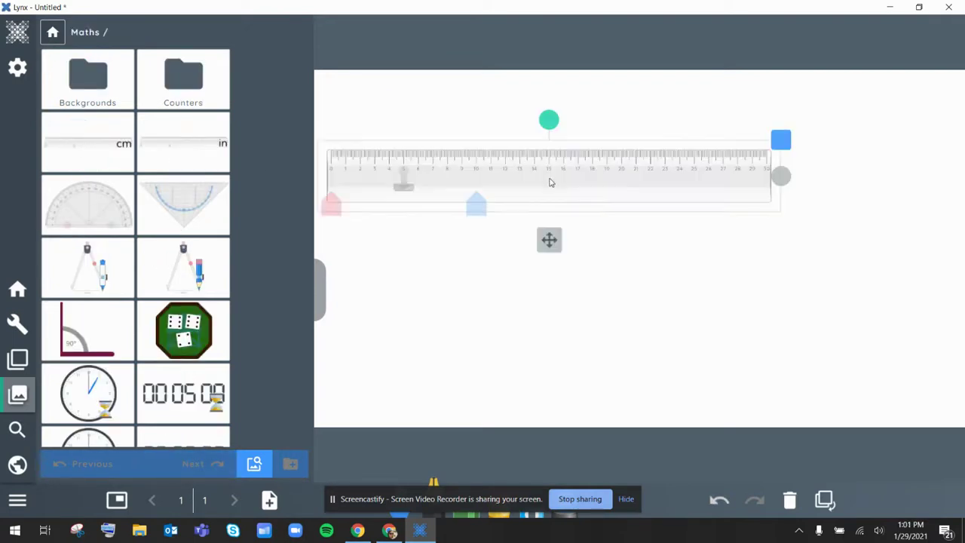
pyautogui.click(18, 360)
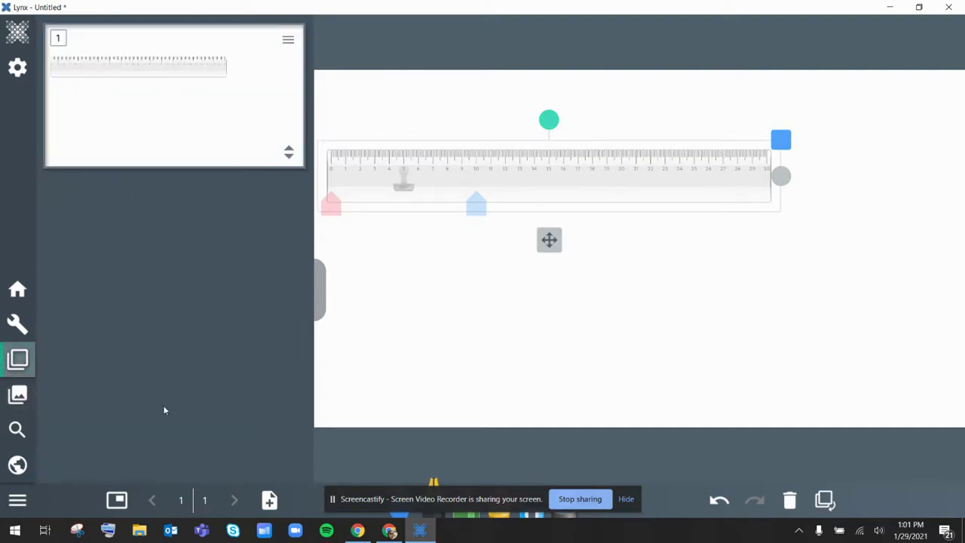
# Step: Add a blank page 2 and open the built-in web browser beside it
pyautogui.click(269, 505)
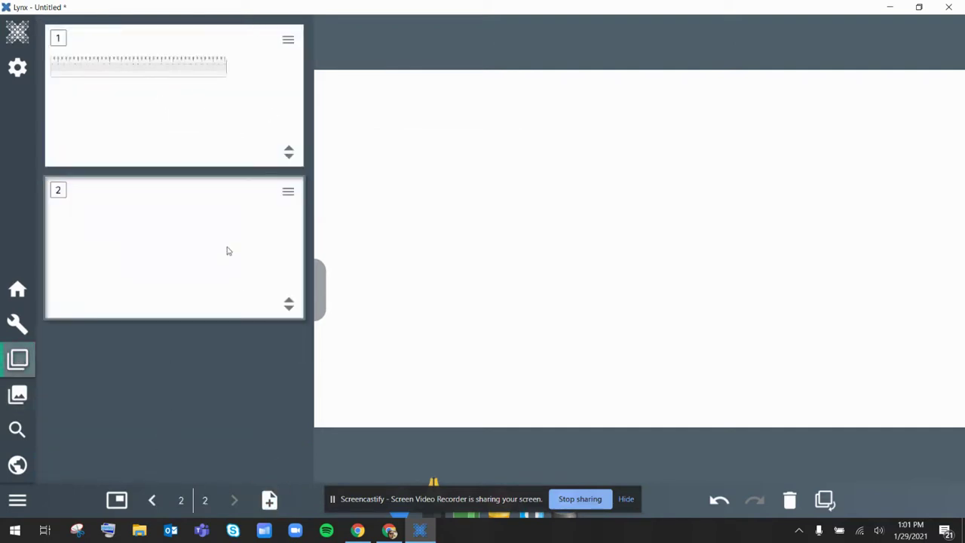
pyautogui.click(17, 394)
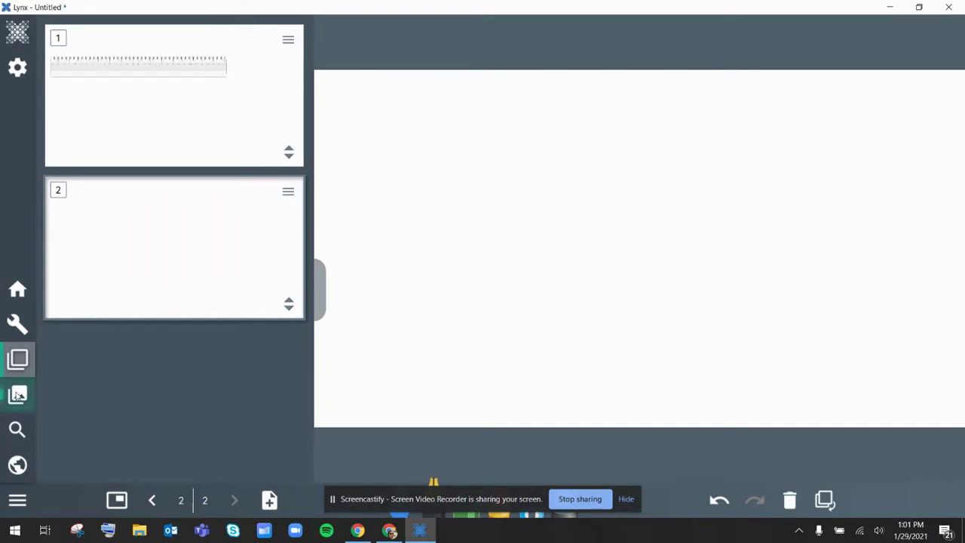
pyautogui.click(18, 439)
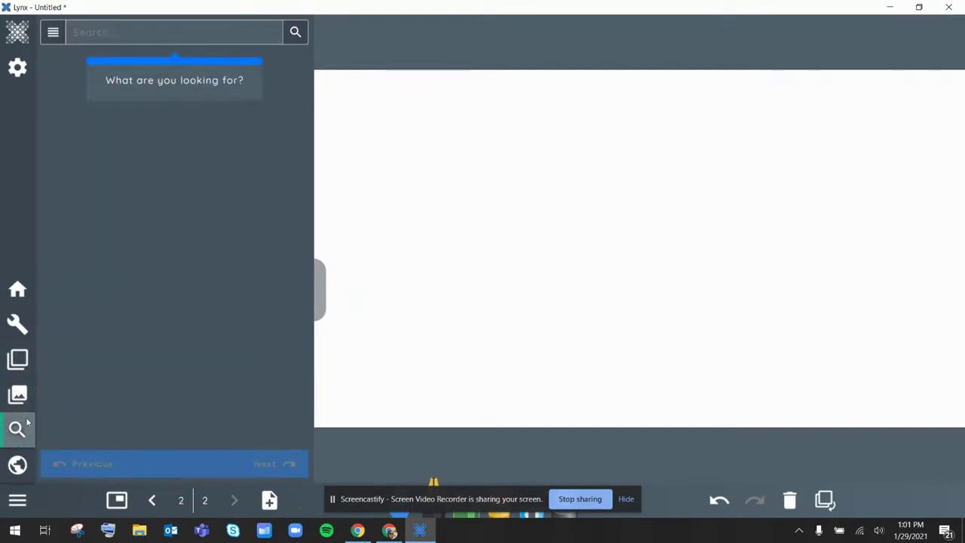
pyautogui.click(53, 35)
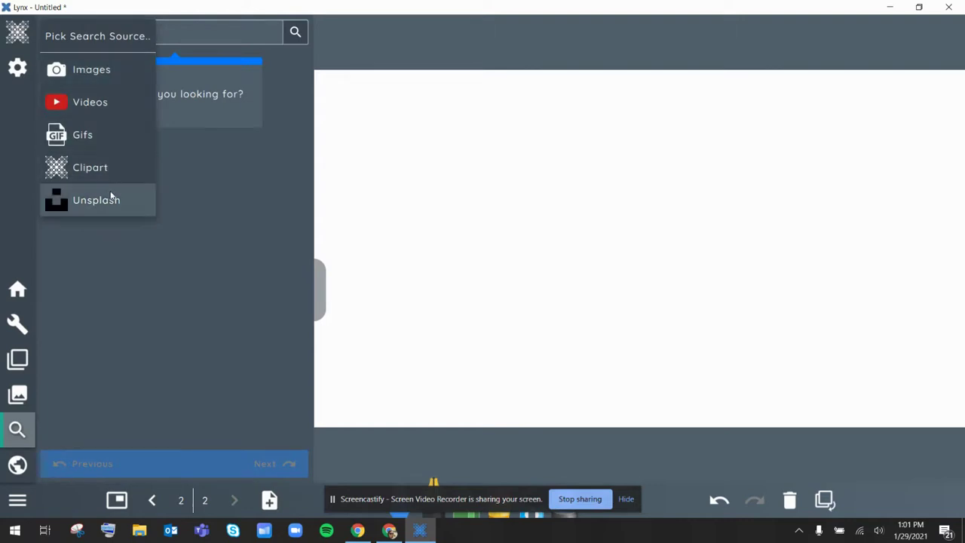
pyautogui.click(16, 466)
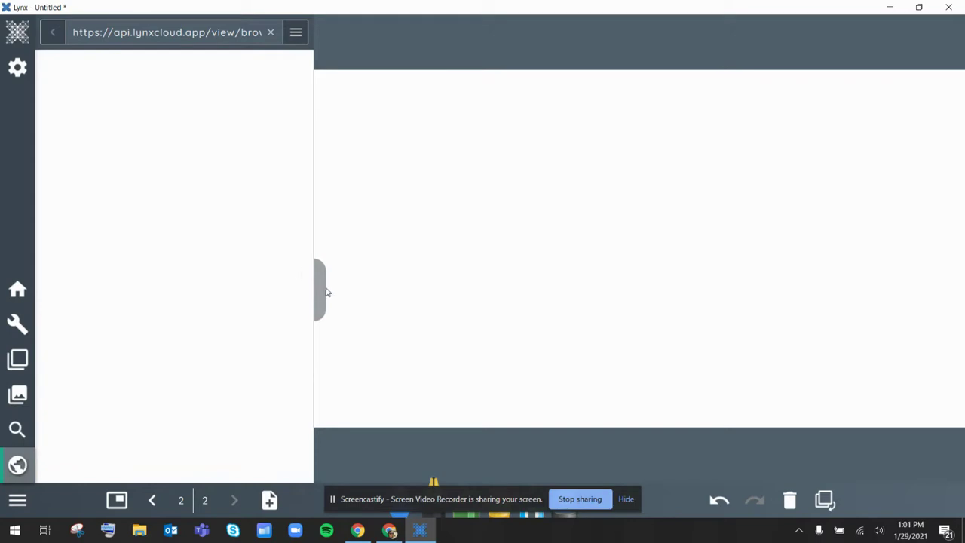
# Step: Widen the browser panel, launch the Science Class spinner from the Quiz activities, and spin it
pyautogui.moveTo(327, 291); pyautogui.dragTo(430, 279)
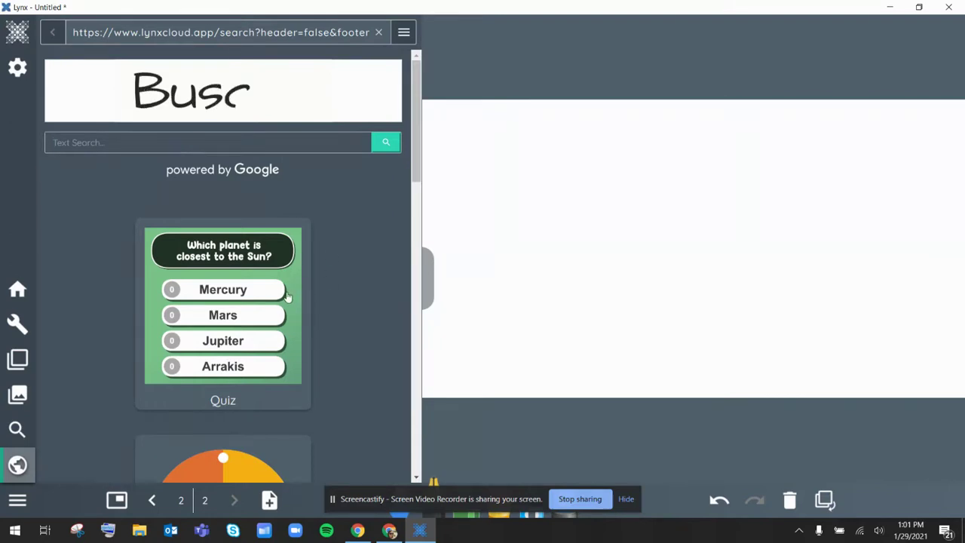
pyautogui.click(202, 354)
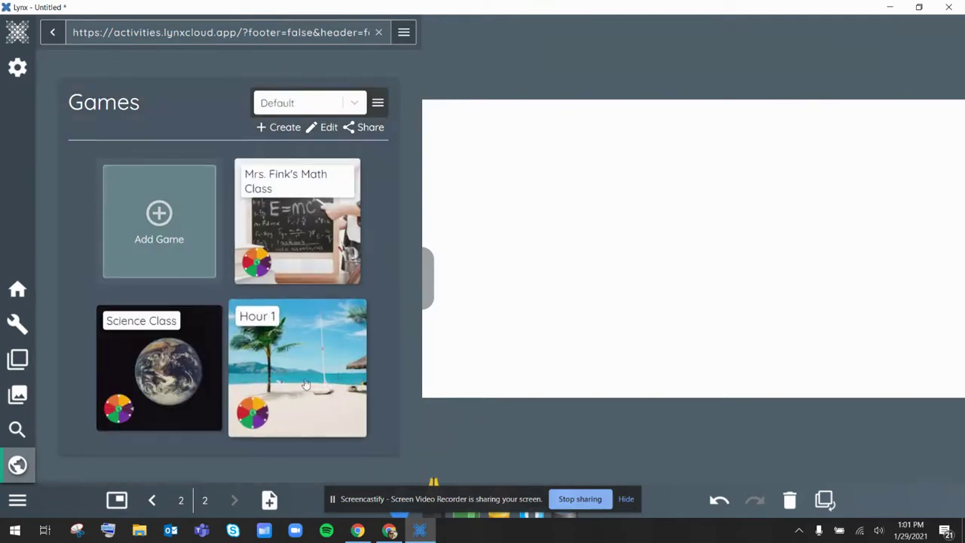
pyautogui.click(161, 357)
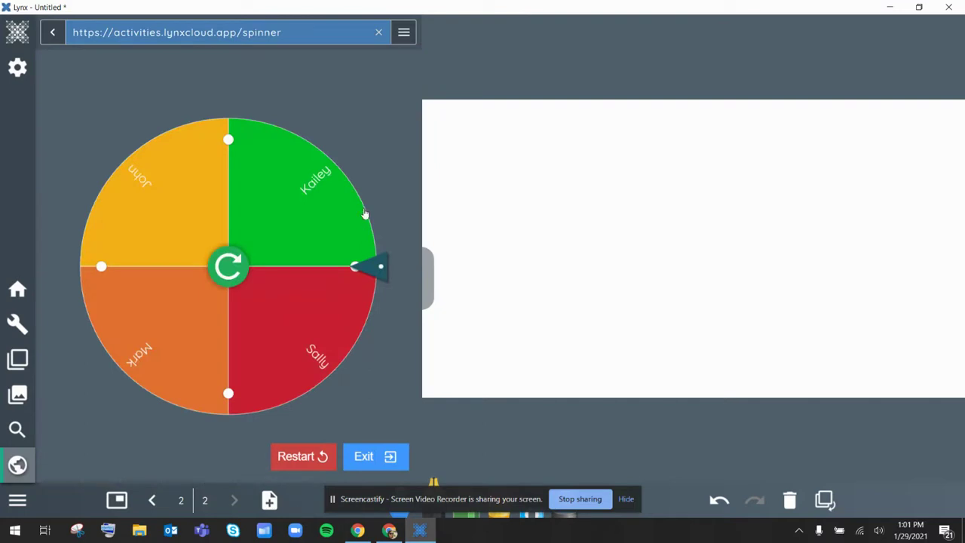
pyautogui.click(265, 163)
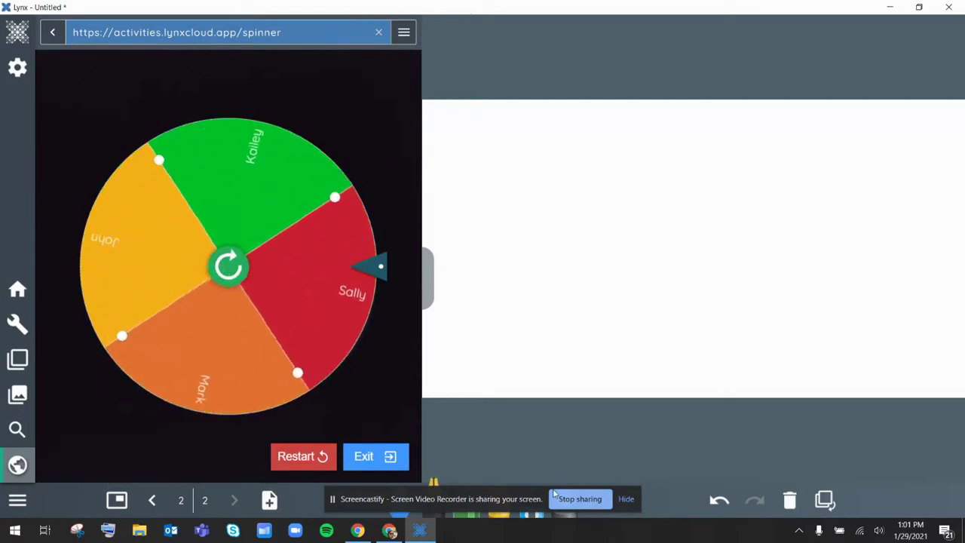
# Step: Switch back to Chrome's LynxCloud Windows 64-bit Downloads tab
pyautogui.click(388, 529)
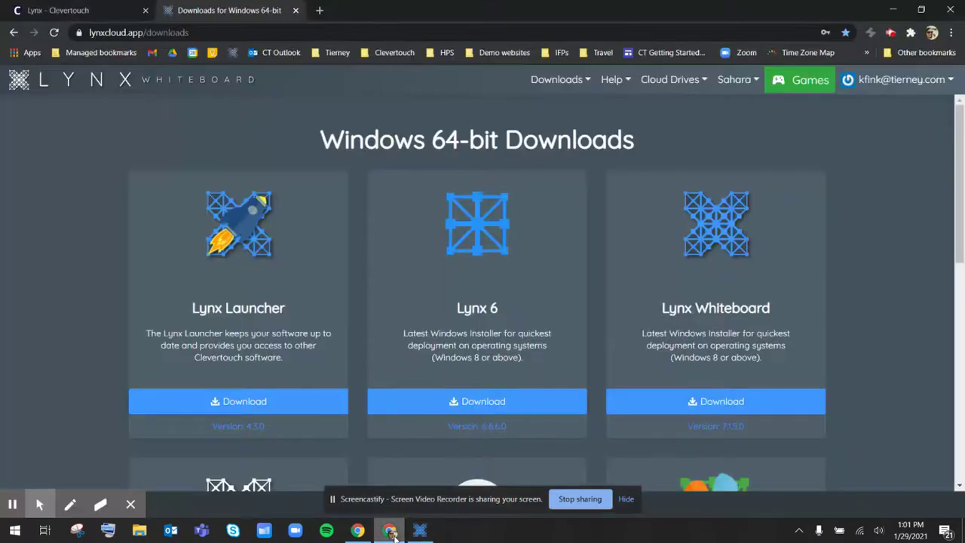